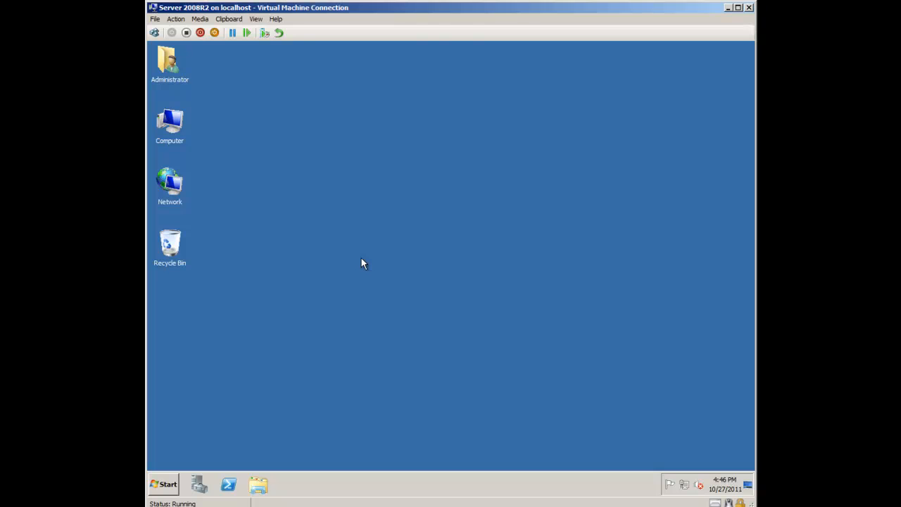
Step: Open Server Manager's roles and start the Add Roles Wizard, advancing to the server role selection
left_click(198, 485)
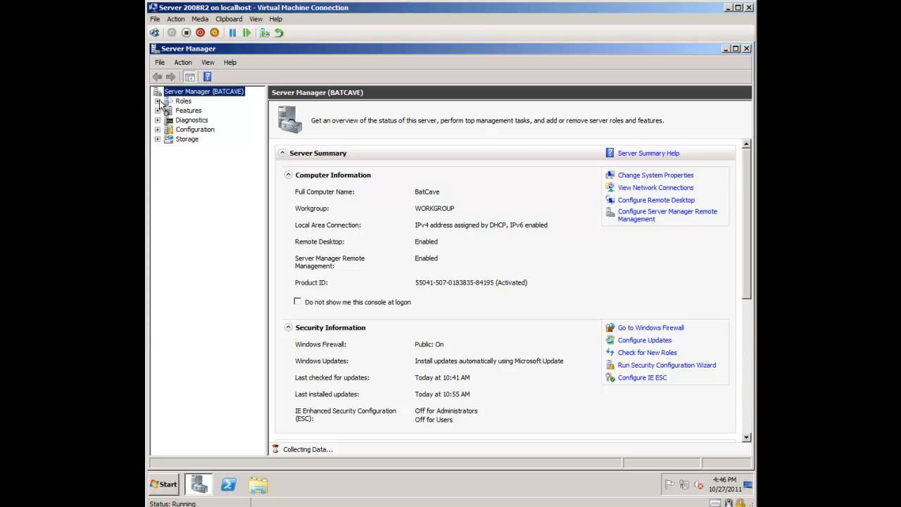
left_click(183, 102)
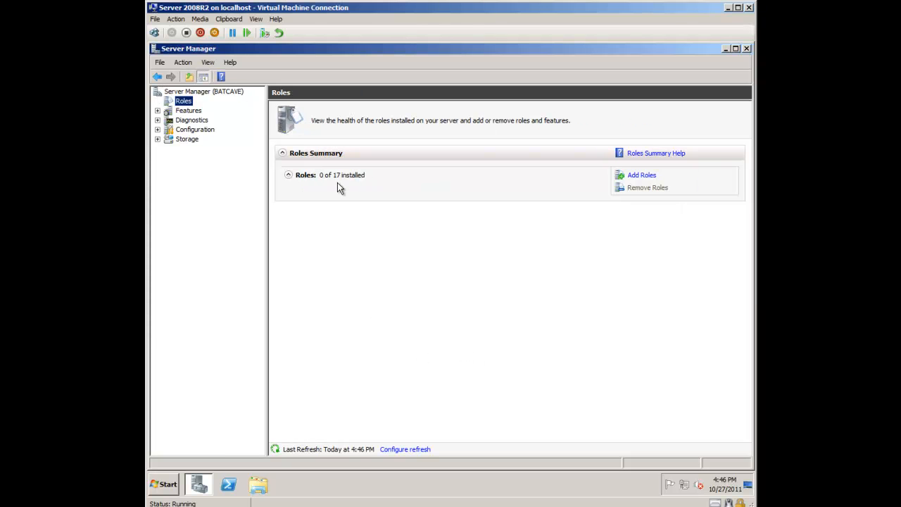
left_click(650, 180)
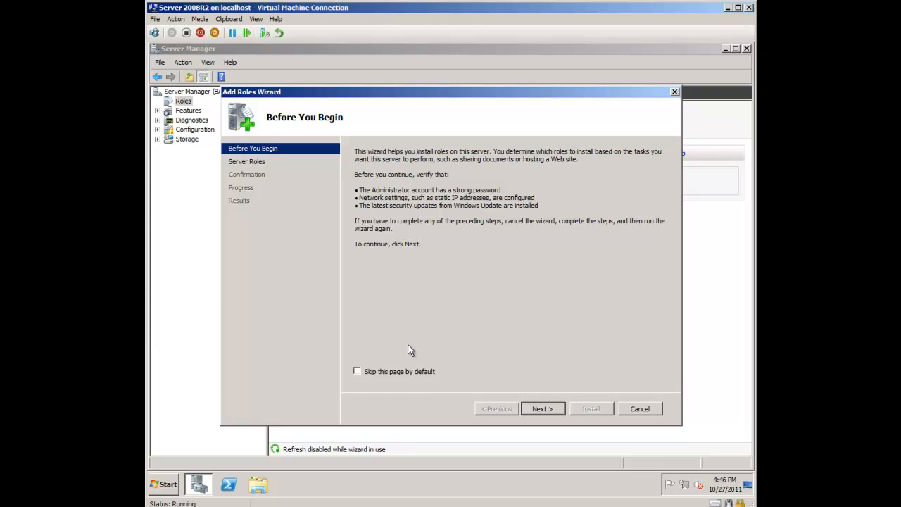
left_click(543, 412)
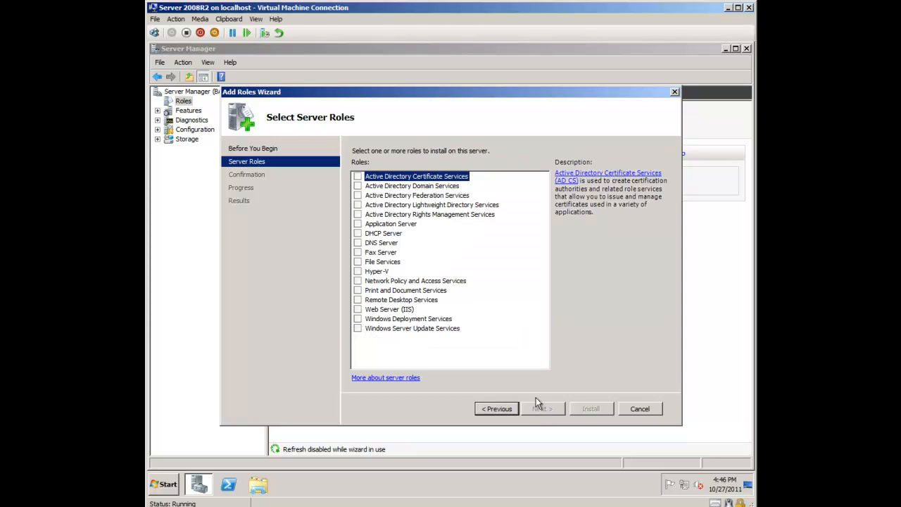
Step: Install the Active Directory Domain Services role with the required .NET Framework 3.5.1 features and close the wizard
left_click(358, 186)
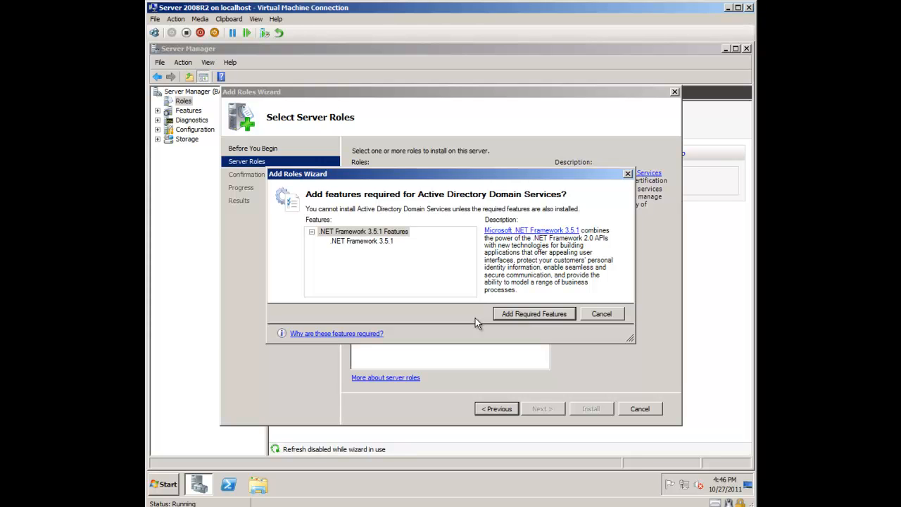
left_click(518, 317)
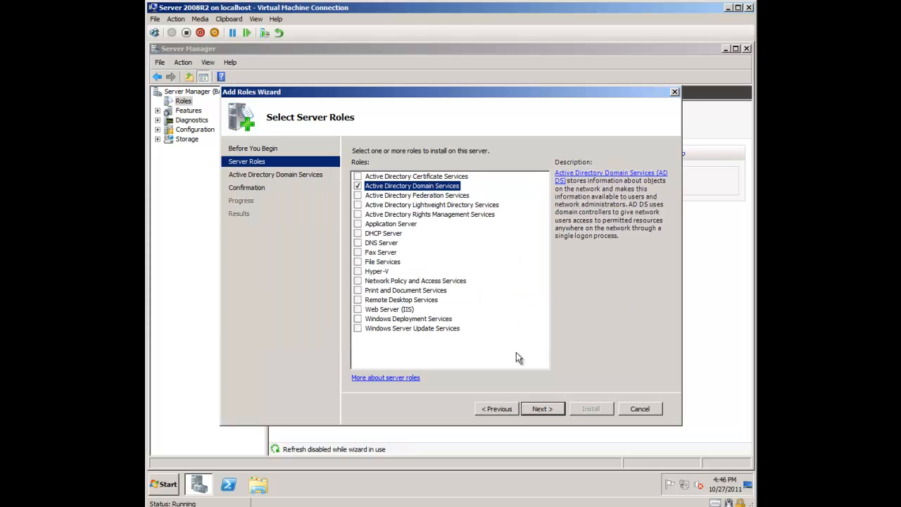
left_click(539, 409)
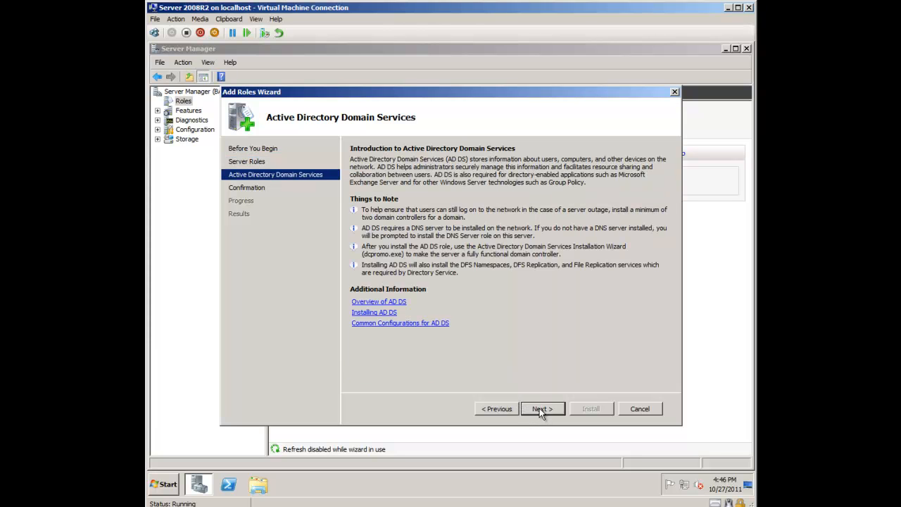
left_click(539, 408)
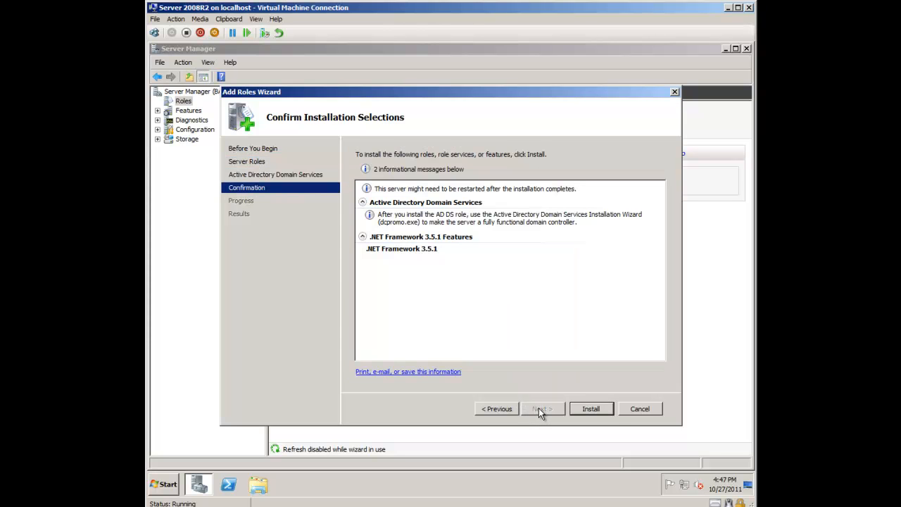
left_click(598, 408)
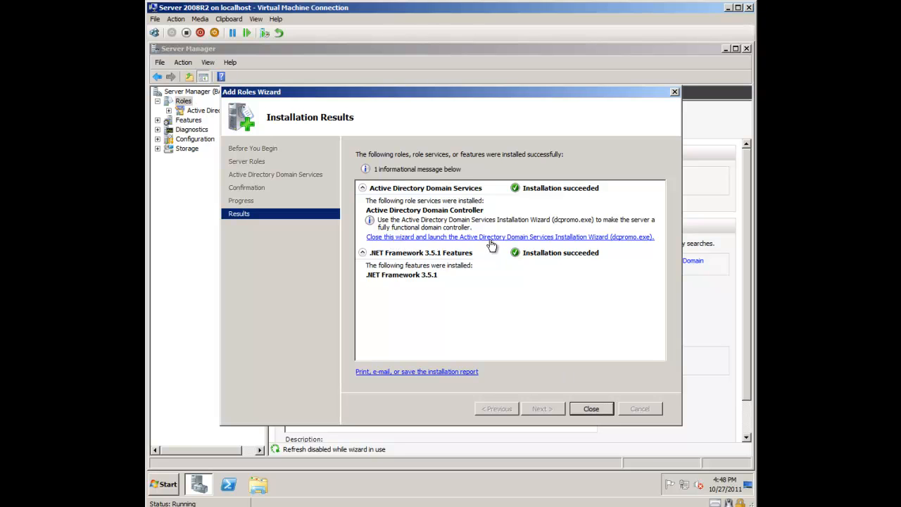
left_click(591, 409)
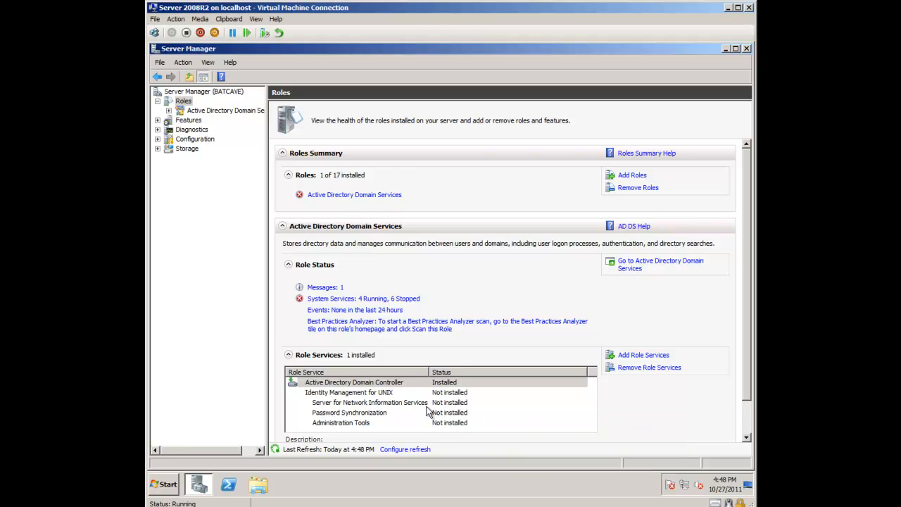
Step: Launch dcpromo and proceed without advanced mode to the choice of deployment configuration
left_click(167, 484)
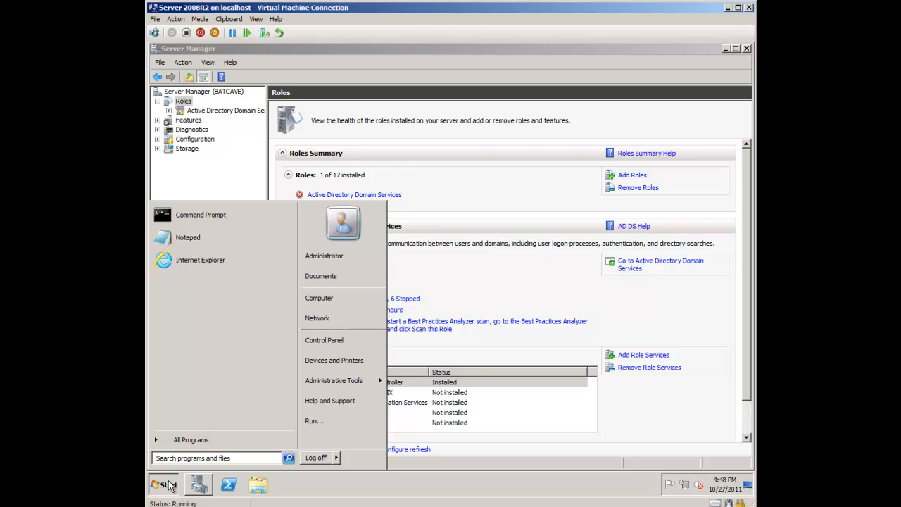
type("dcpromo")
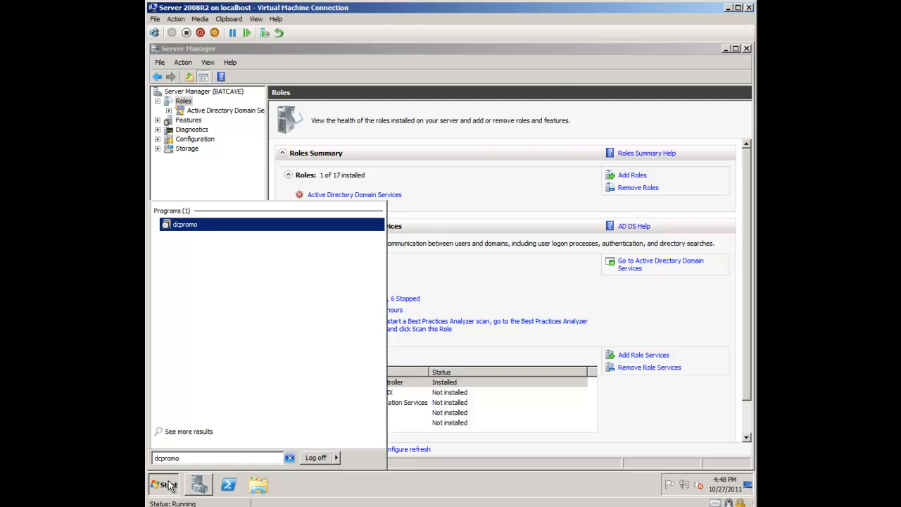
key("Return")
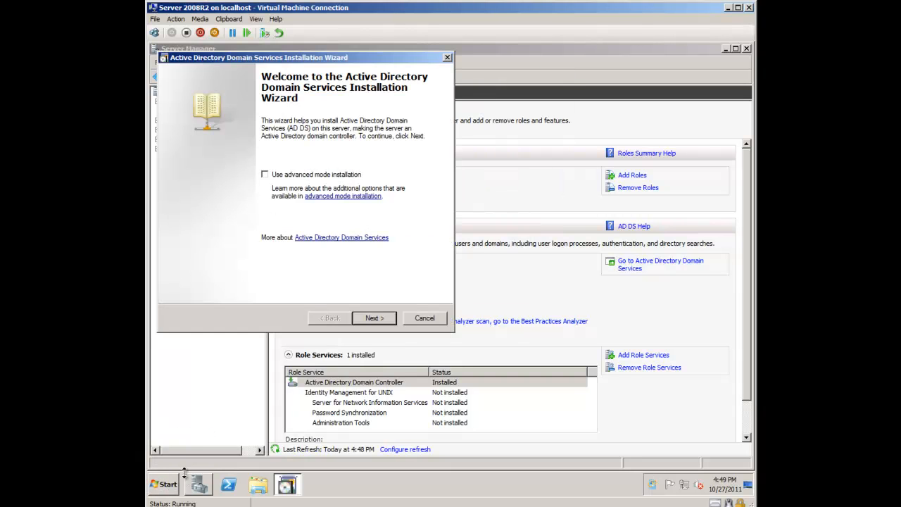
left_click_drag(323, 59, 404, 61)
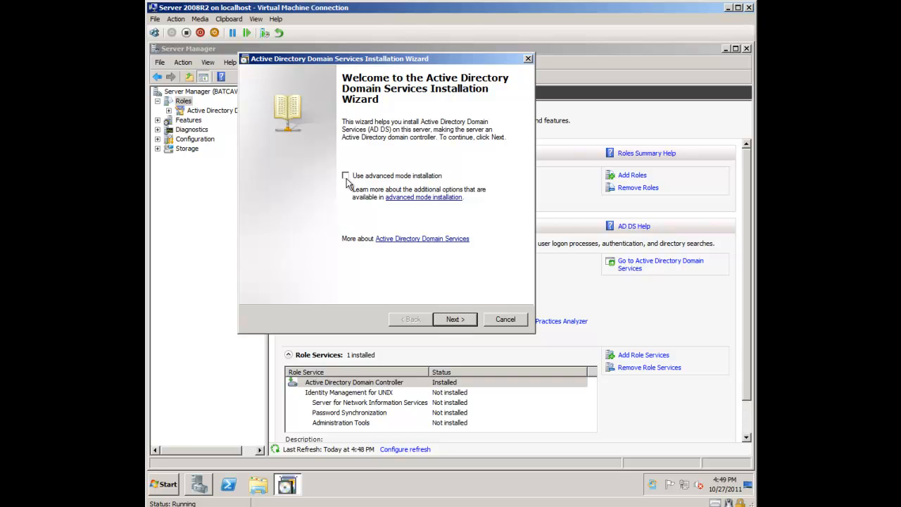
left_click(464, 325)
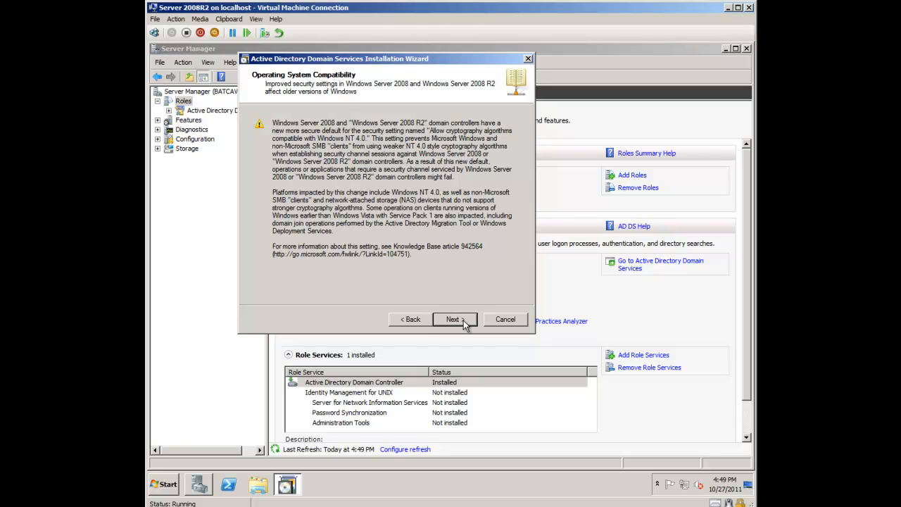
left_click(463, 325)
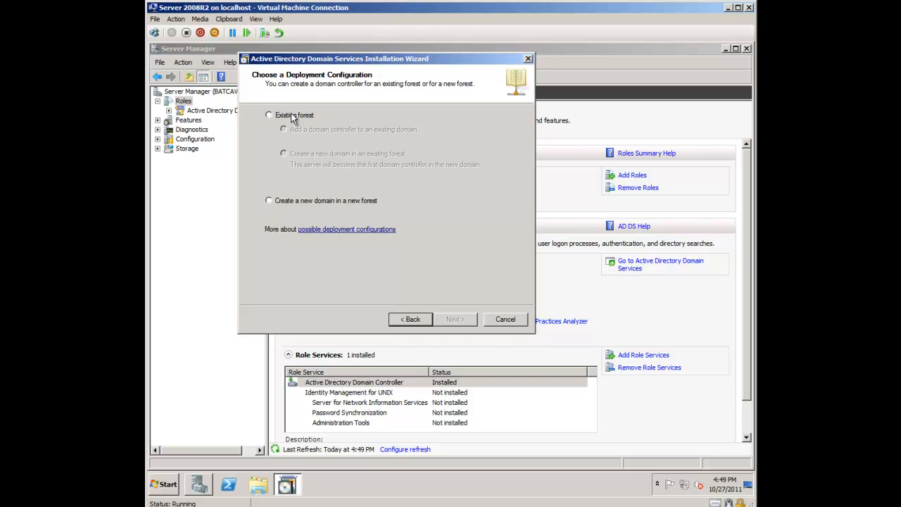
Step: Choose to create a new domain in a new forest and name the forest root domain wayne.corp
left_click(270, 201)
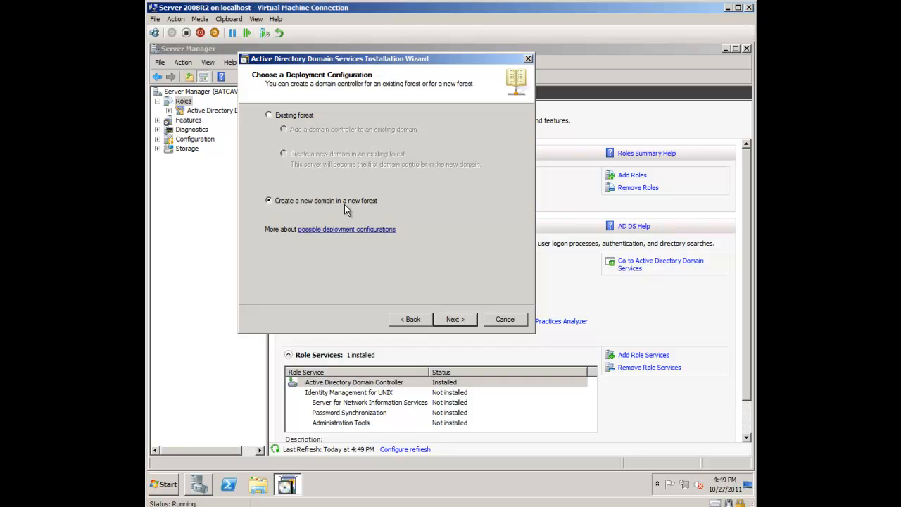
left_click(455, 320)
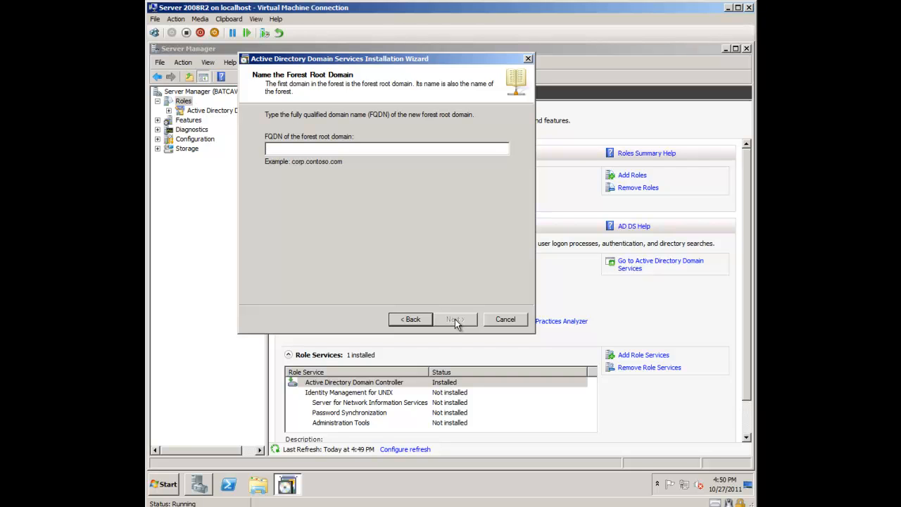
type("wayne.corp")
left_click(453, 322)
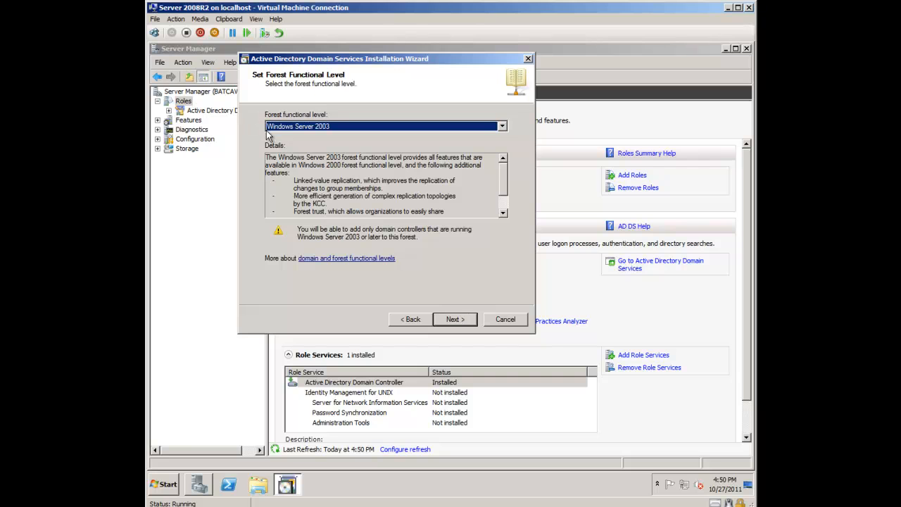
Step: Set the forest functional level to Windows Server 2008 R2 and keep the DNS server option, accepting a DHCP-assigned IP address
left_click(361, 128)
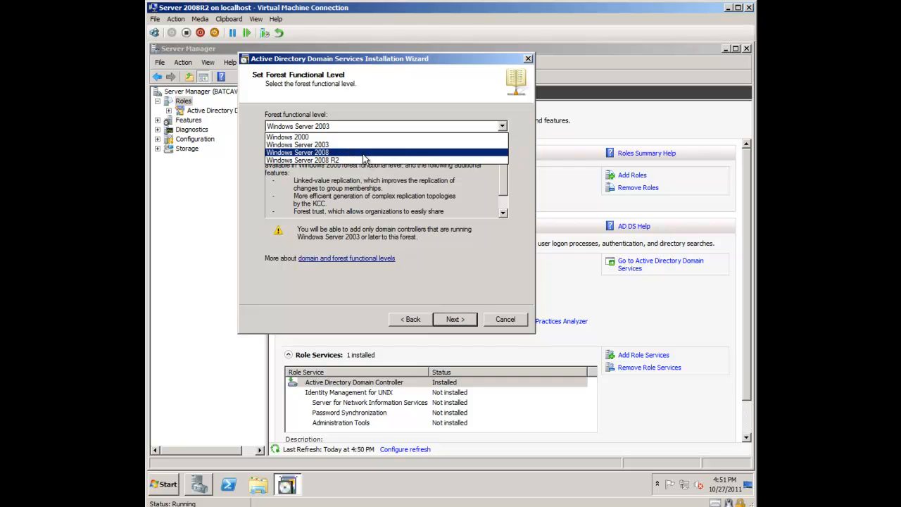
left_click(364, 160)
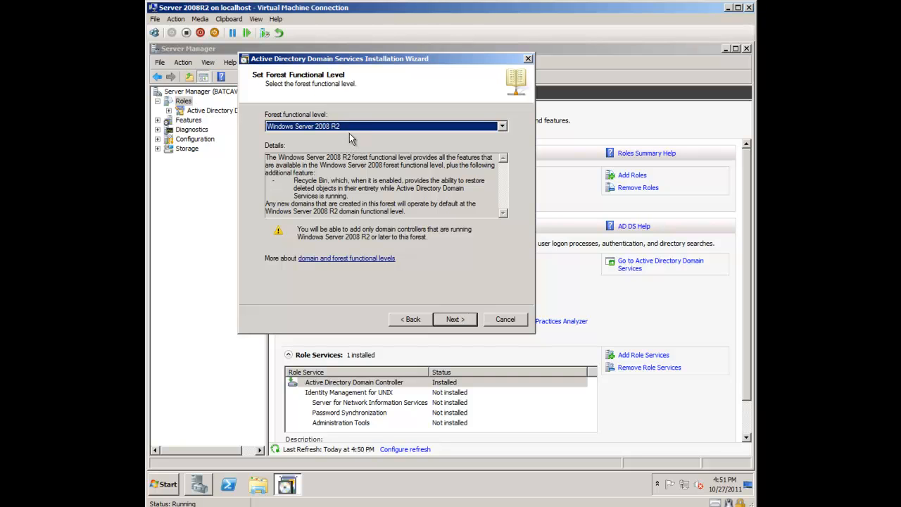
left_click(456, 321)
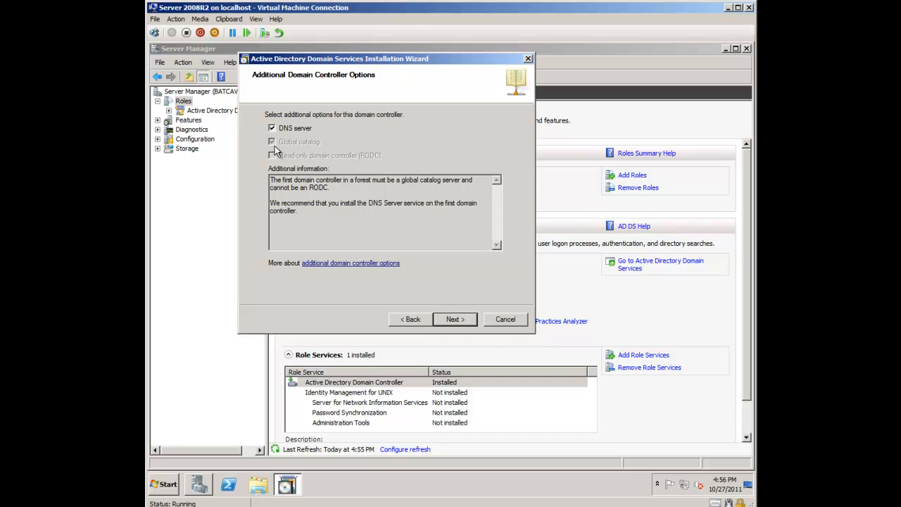
left_click(458, 319)
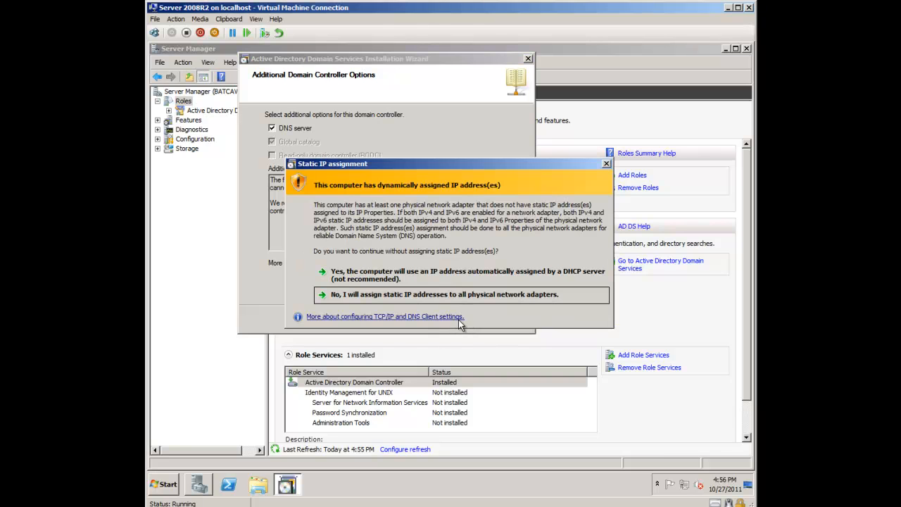
left_click(391, 274)
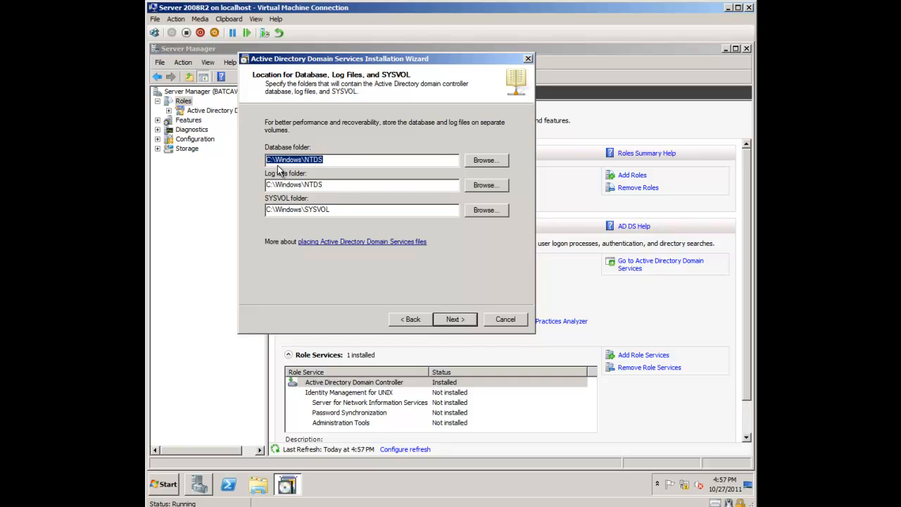
Step: Review and accept the default database and log folders C:\Windows\NTDS and the SYSVOL folder C:\Windows\SYSVOL
left_click_drag(342, 210, 236, 212)
left_click(343, 211)
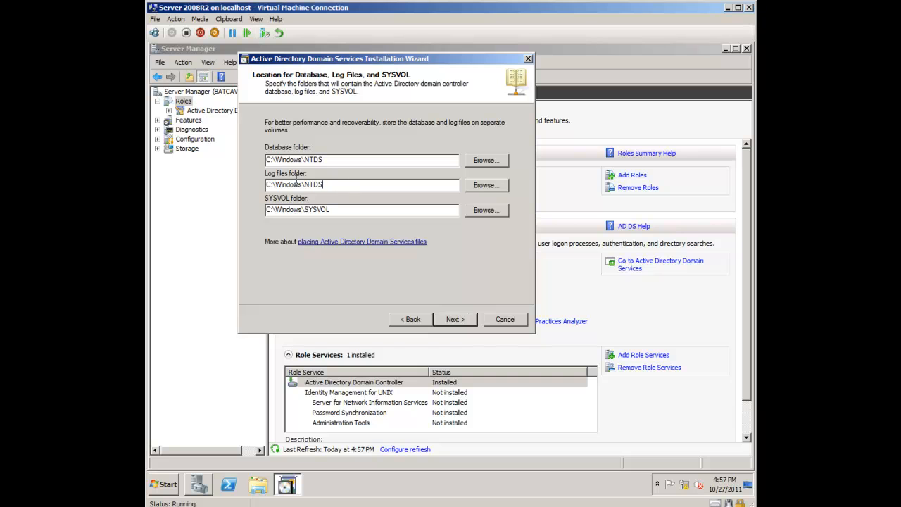
left_click_drag(322, 184, 258, 182)
left_click_drag(325, 160, 260, 161)
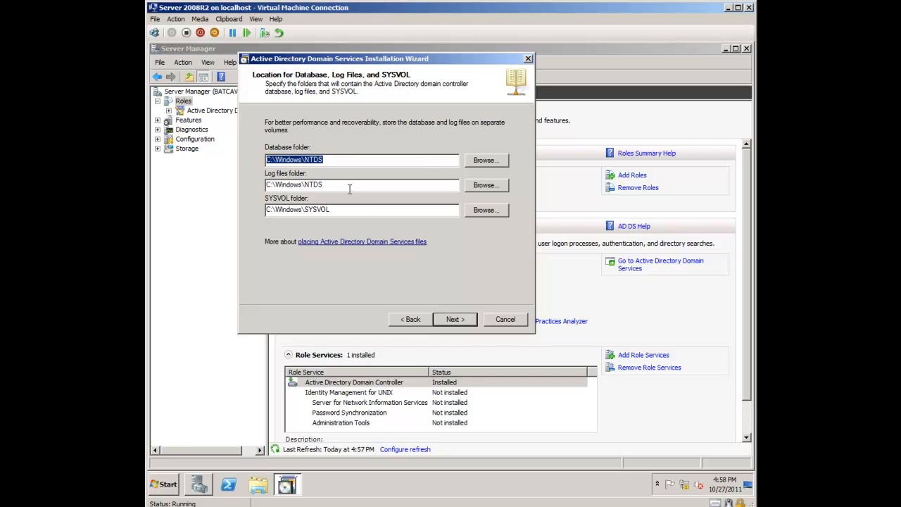
left_click(454, 320)
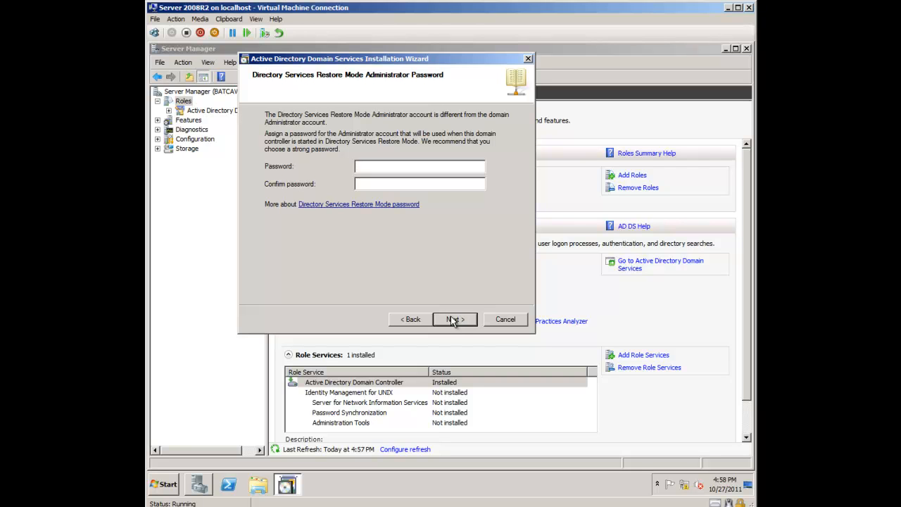
Step: Enter and confirm the Directory Services Restore Mode administrator password, and run the domain controller installation with reboot on completion
type("••••••••••••••")
left_click(453, 320)
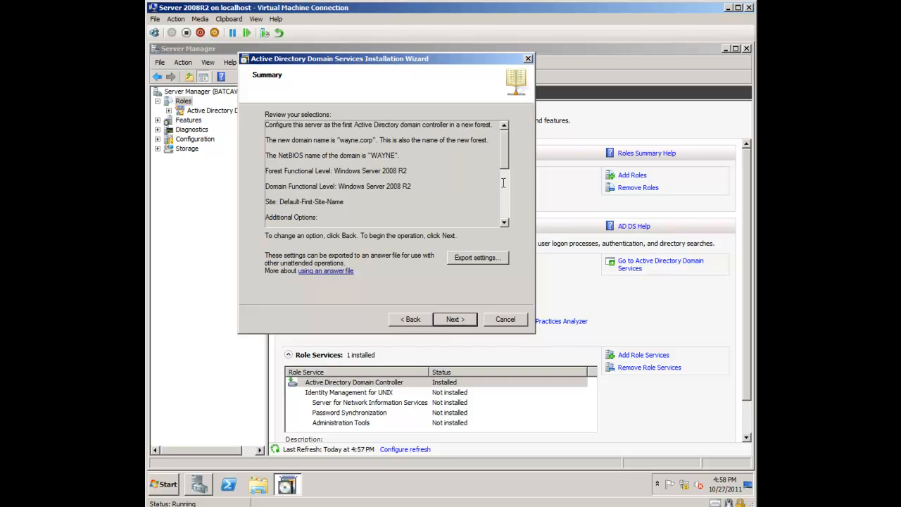
mouse_move(508, 154)
left_mouse_down()
mouse_move(503, 210)
mouse_move(501, 145)
left_mouse_up()
left_click(454, 321)
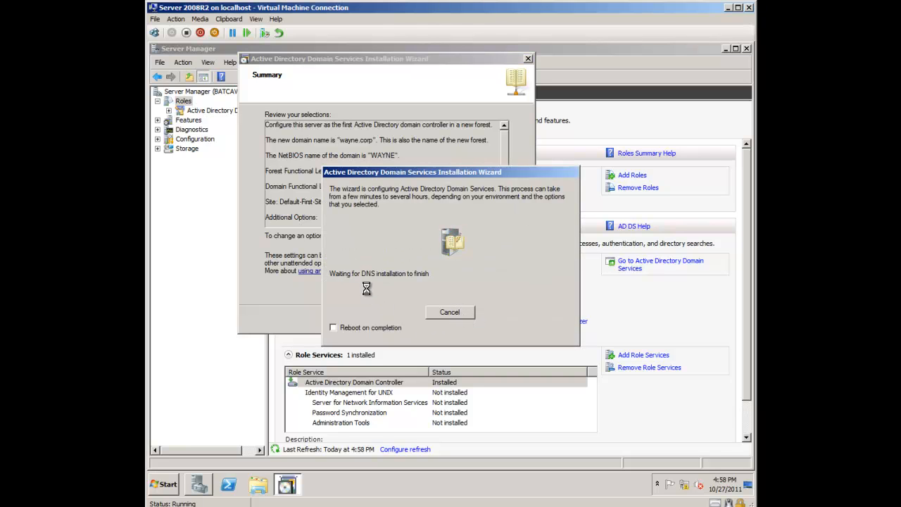
left_click(333, 328)
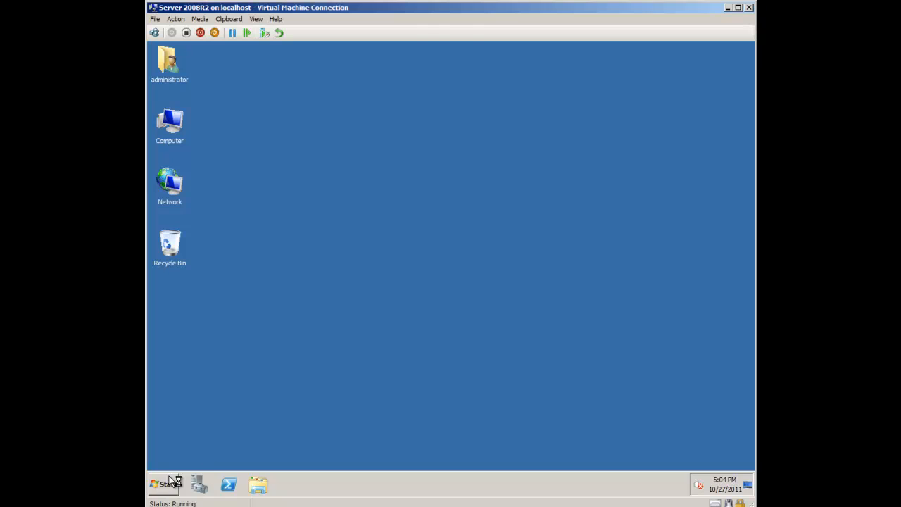
Step: Open Active Directory Users and Computers from the administrative tools
left_click(167, 481)
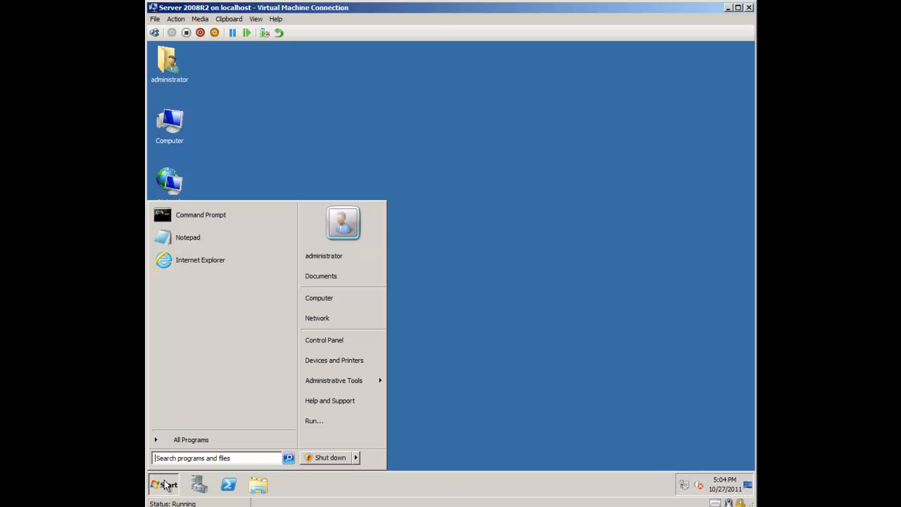
left_click(168, 485)
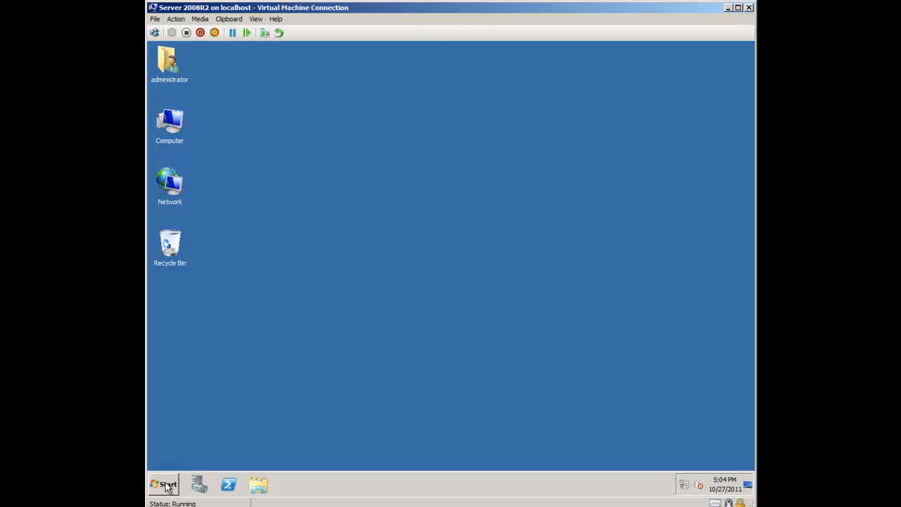
left_click(167, 487)
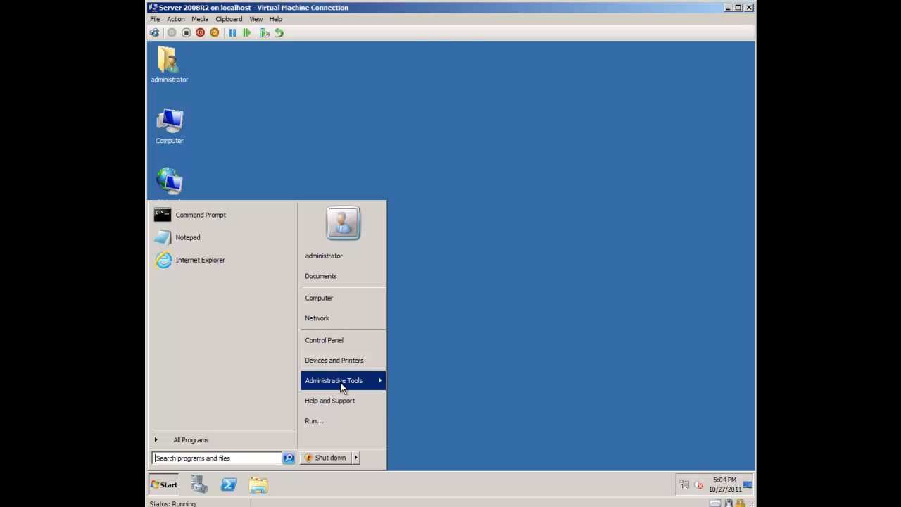
mouse_move(340, 388)
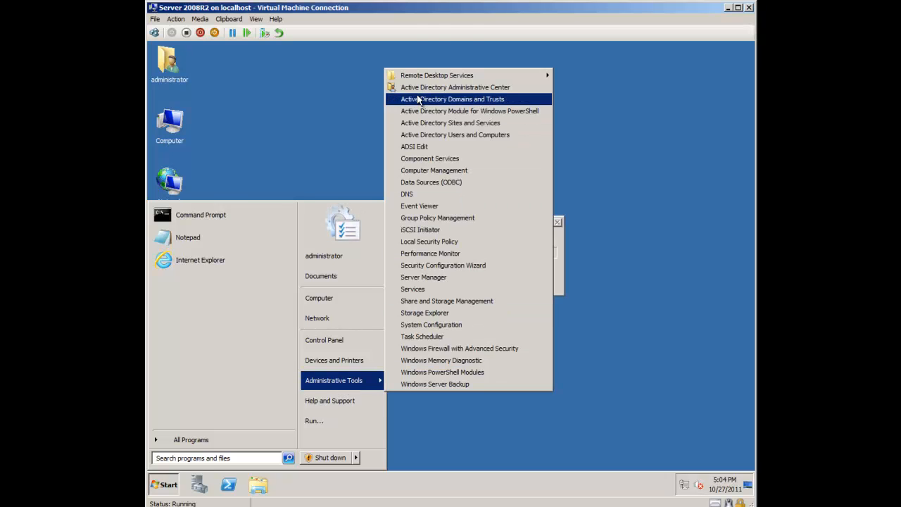
left_click(441, 135)
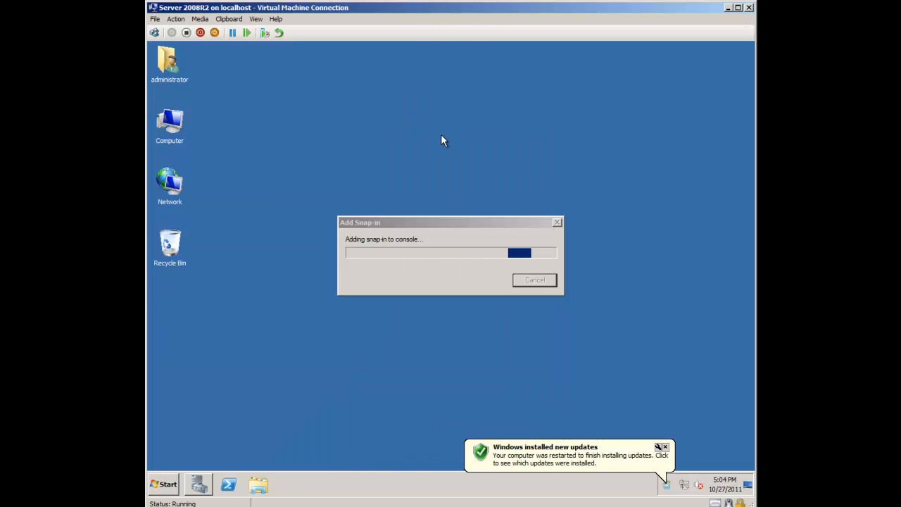
Step: Dismiss the update notification, then review the server's installed roles in Server Manager and expand Active Directory Domain Services
left_click(665, 446)
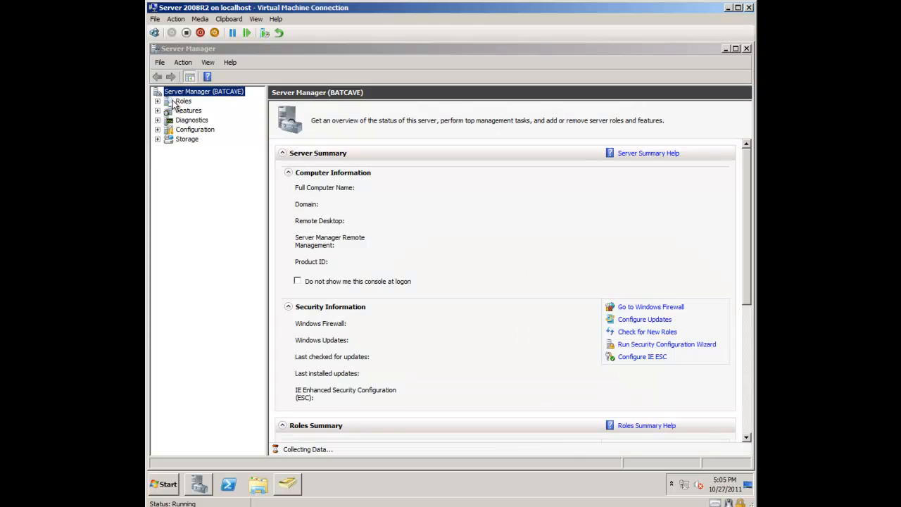
left_click(173, 104)
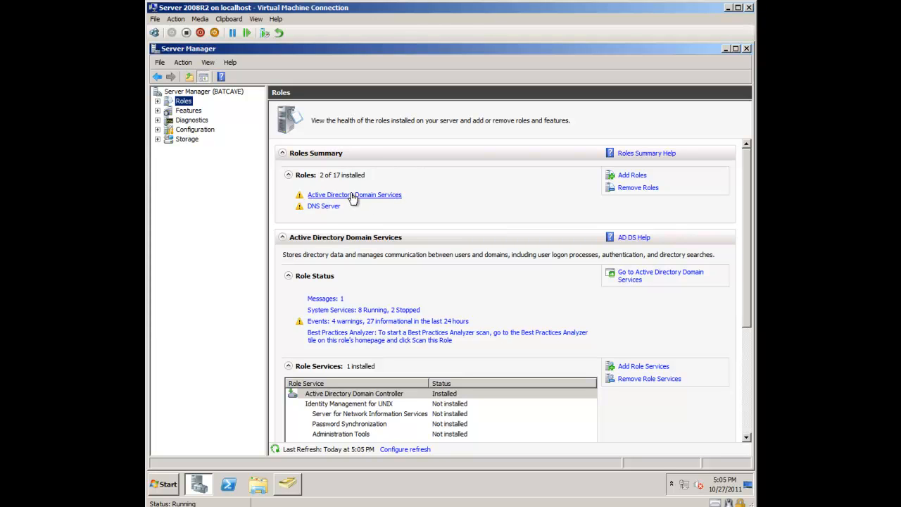
left_click(157, 101)
left_click(169, 110)
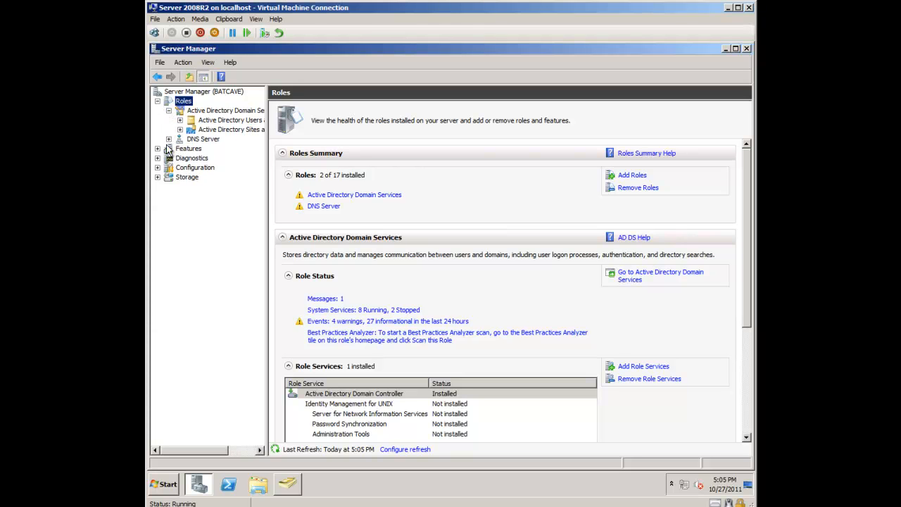
Step: Examine the DNS records of the wayne.corp forward lookup zone on the BATCAVE DNS server
left_click(169, 139)
left_click(180, 149)
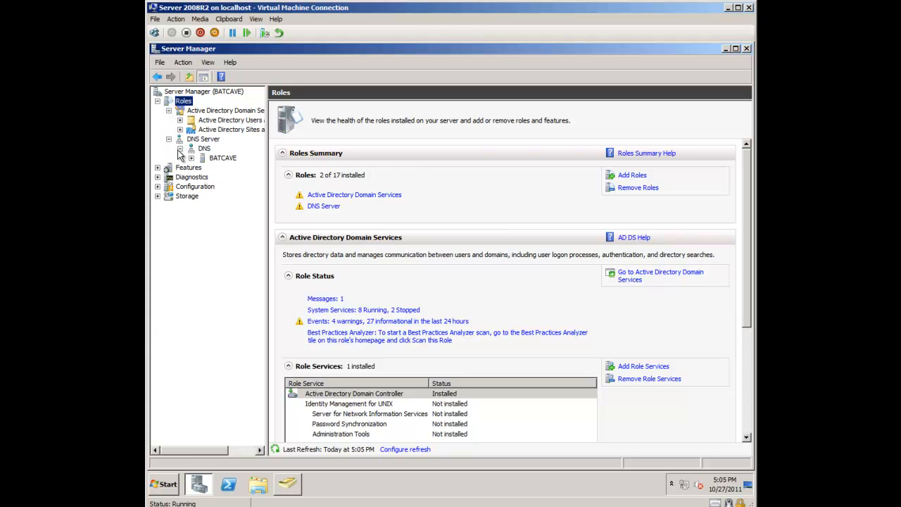
left_click(191, 157)
left_click(206, 178)
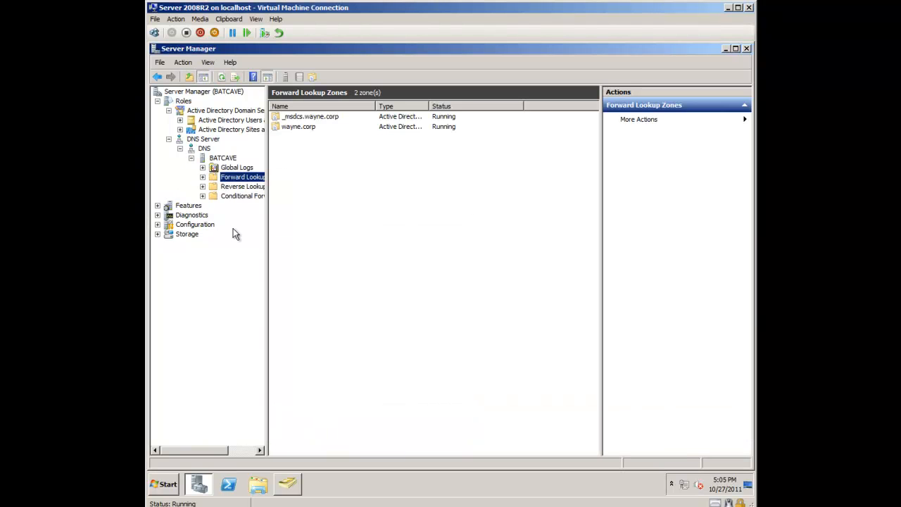
left_click(304, 118)
double_click(301, 127)
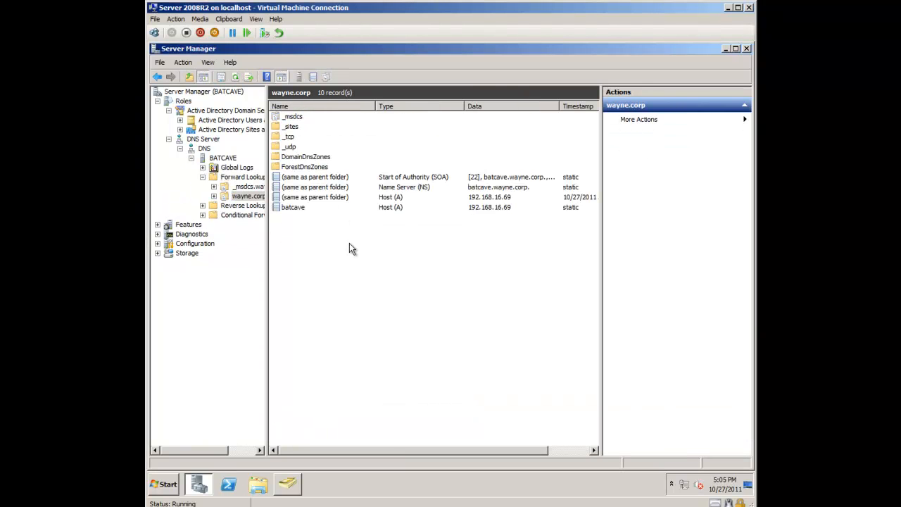
Step: Examine the Users container and the default containers of wayne.corp under Active Directory Users and Computers in Server Manager
left_click(221, 121)
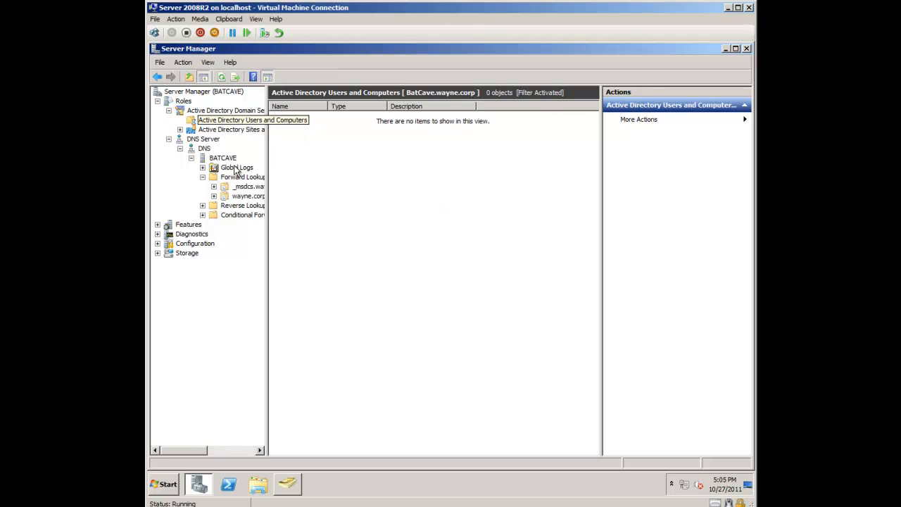
left_click(180, 121)
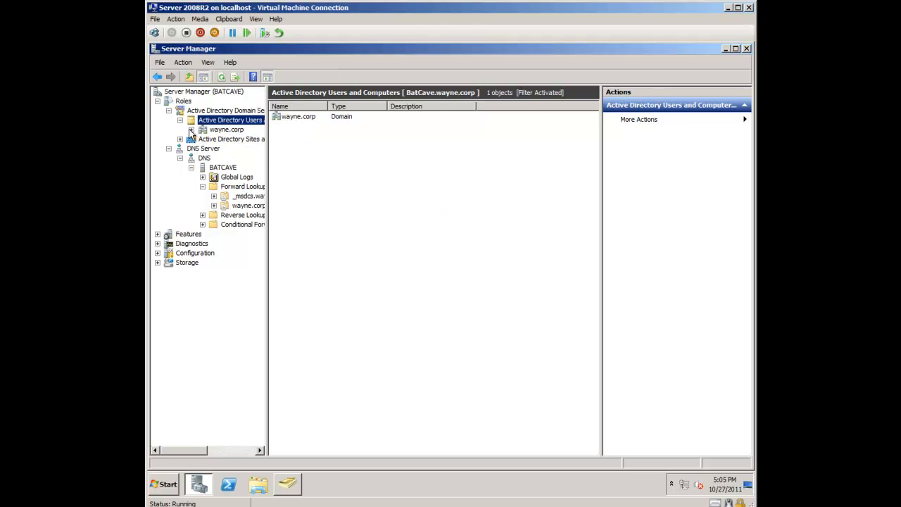
left_click(191, 130)
left_click(229, 186)
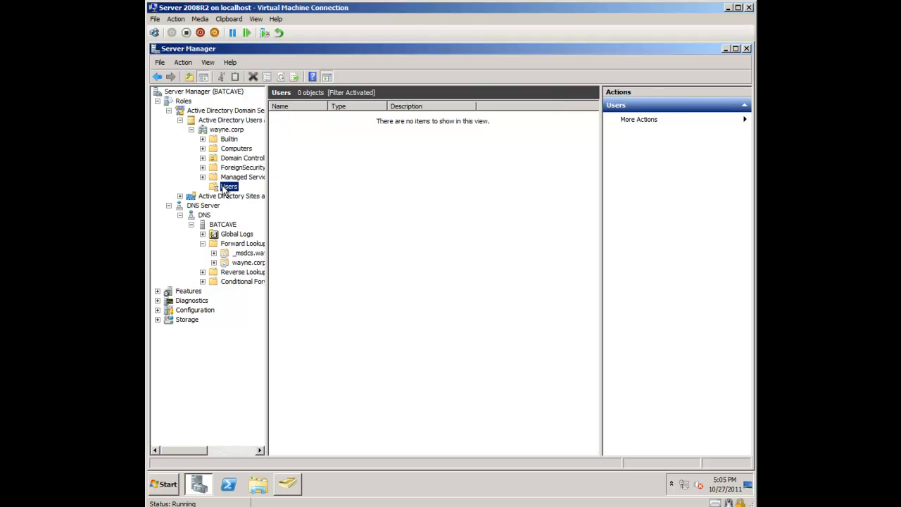
left_click(227, 130)
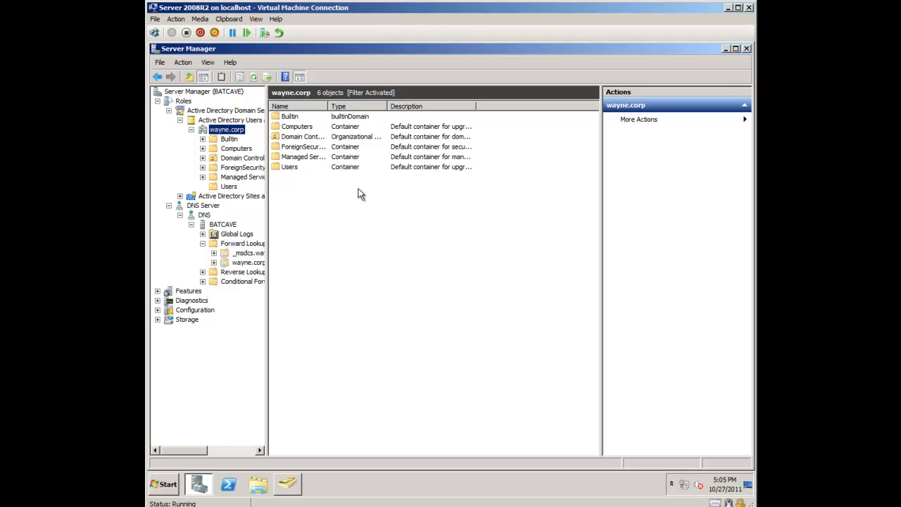
Step: Switch to the maximized standalone Active Directory Users and Computers console and create an organizational unit named Heros in wayne.corp
left_click(287, 484)
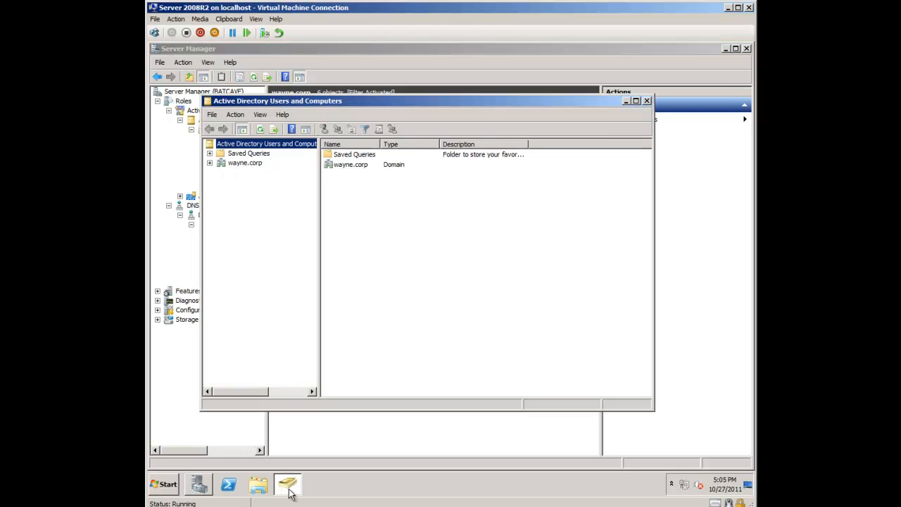
double_click(414, 102)
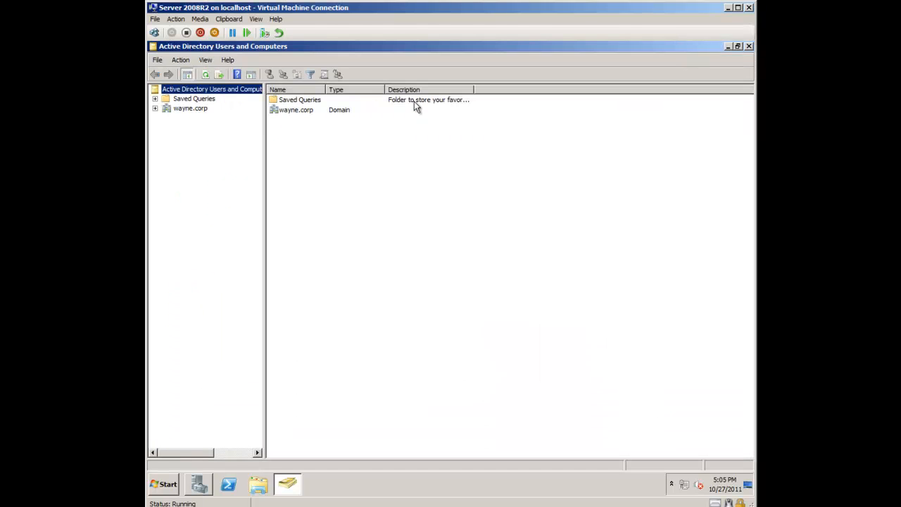
left_click(184, 109)
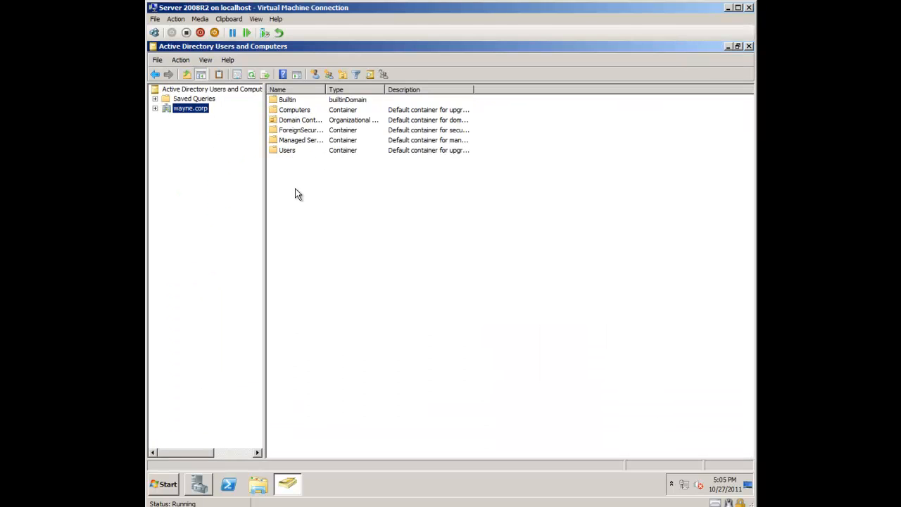
right_click(190, 111)
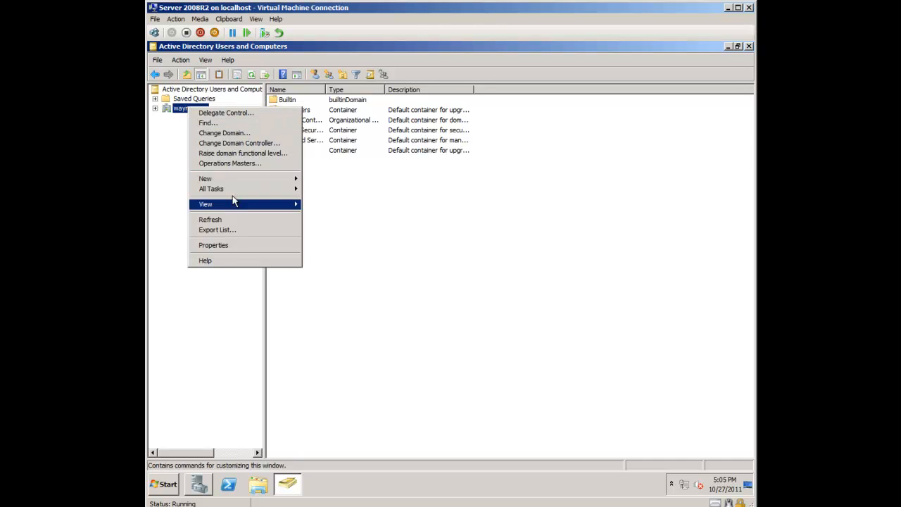
mouse_move(242, 181)
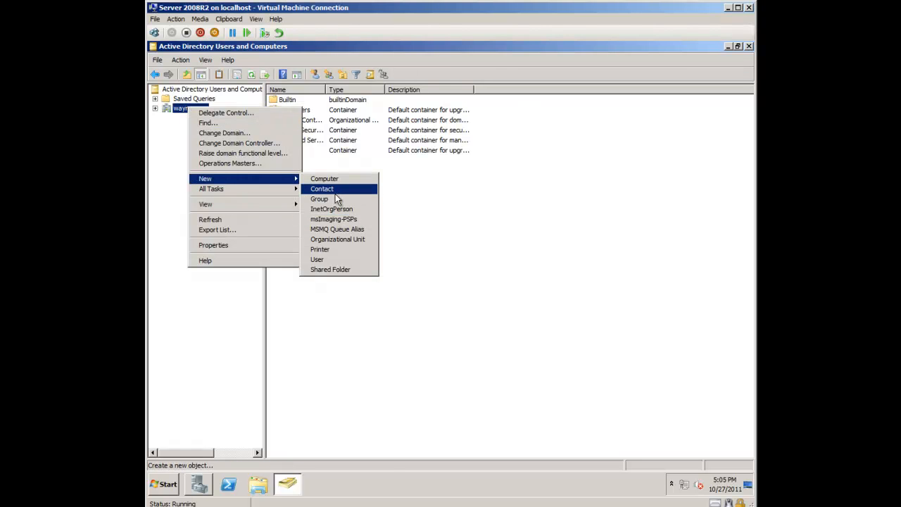
left_click(340, 239)
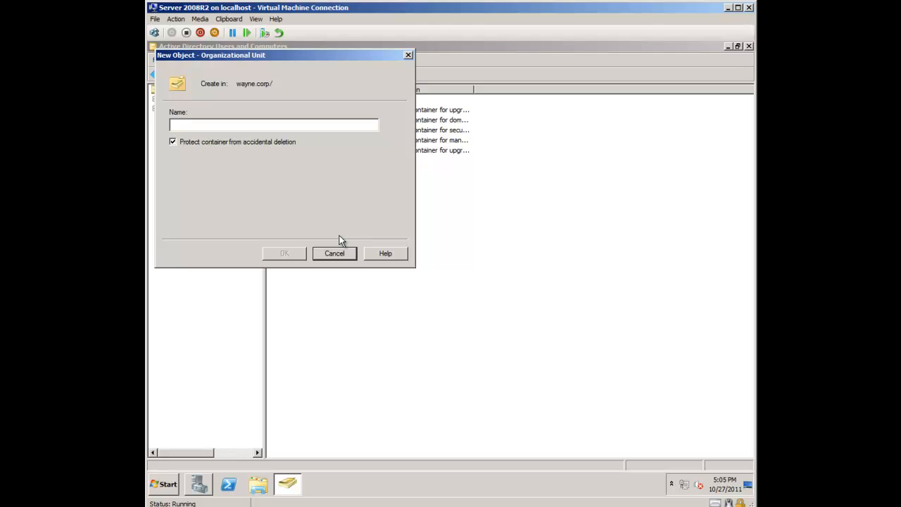
type("Heros")
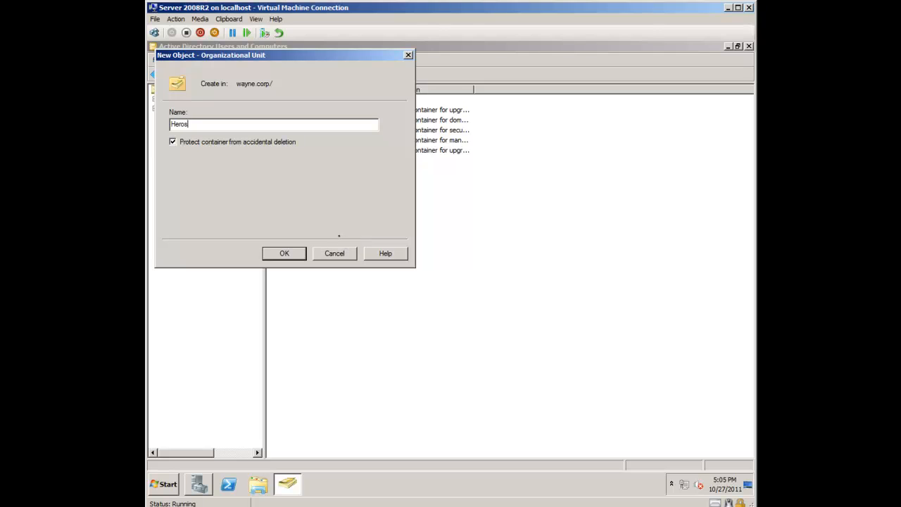
key("Return")
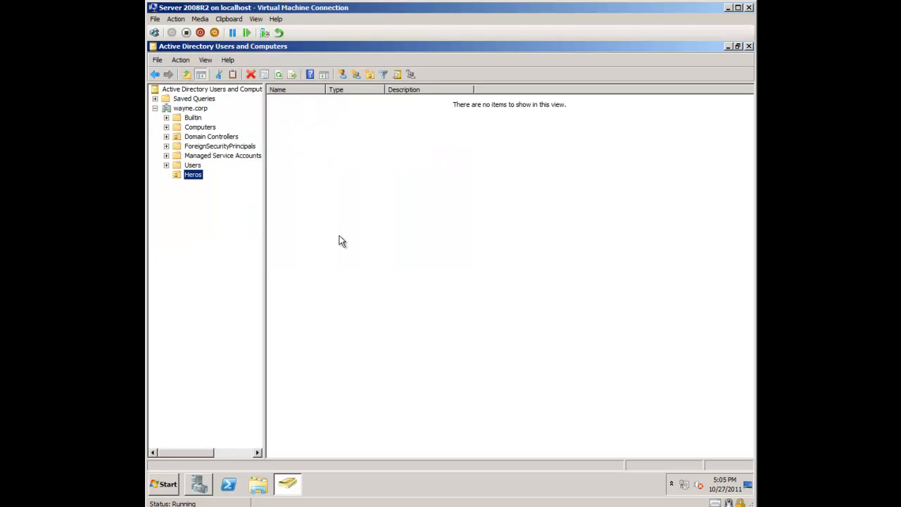
right_click(191, 176)
mouse_move(239, 218)
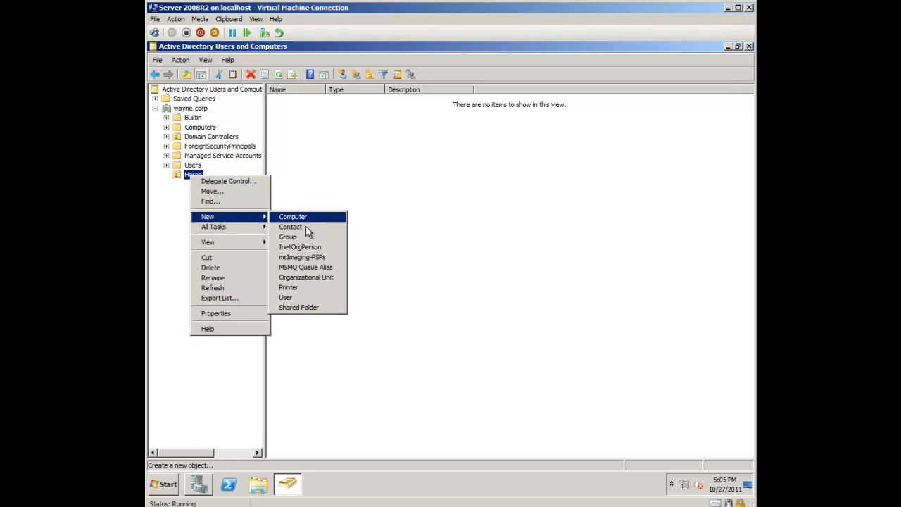
left_click(304, 296)
type("BrucWEa")
key("BackSpace")
key("BackSpace")
type("ayne")
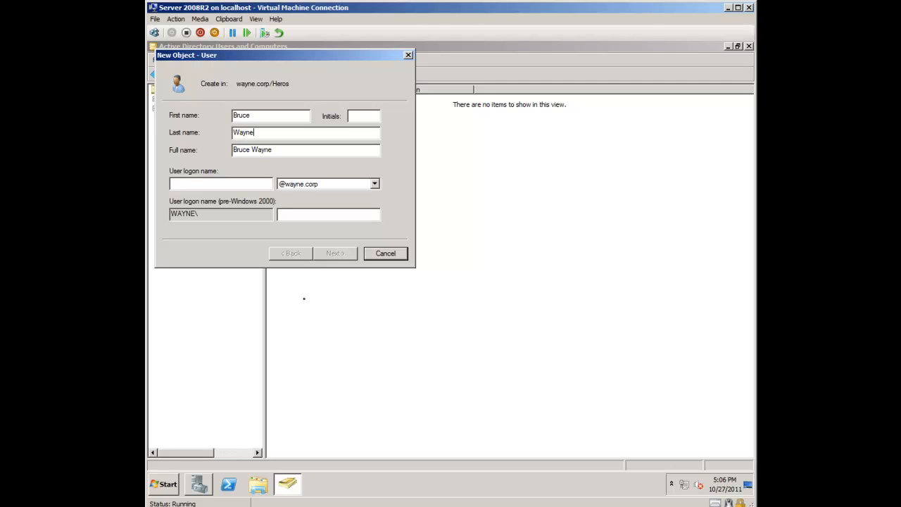
key("Tab")
key("Tab")
type("bwayne")
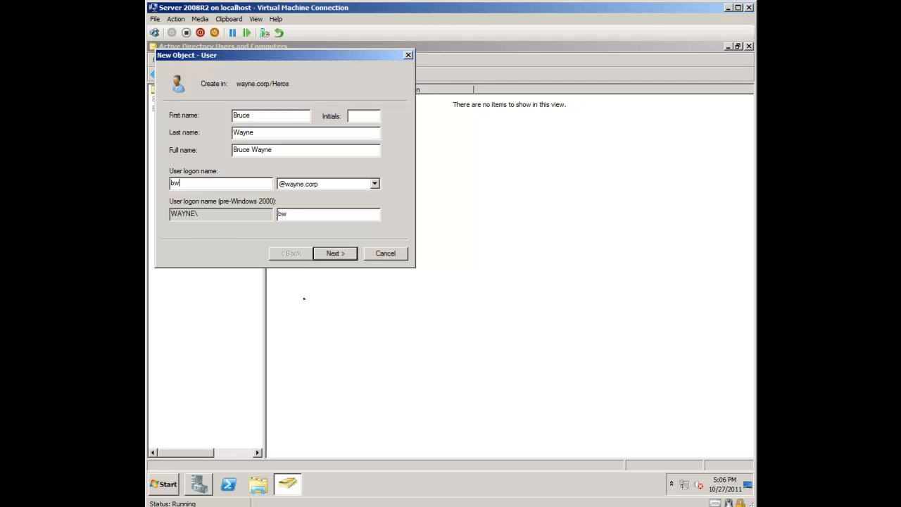
Step: Enter and confirm the new user's password, keep the required password change at next logon, and finish creating the account
key("Return")
type("*****")
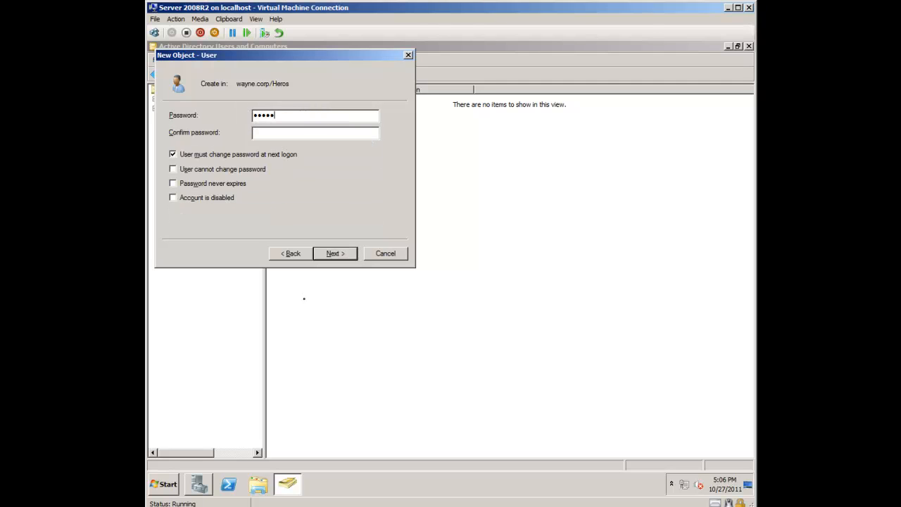
key("Tab")
left_click(328, 254)
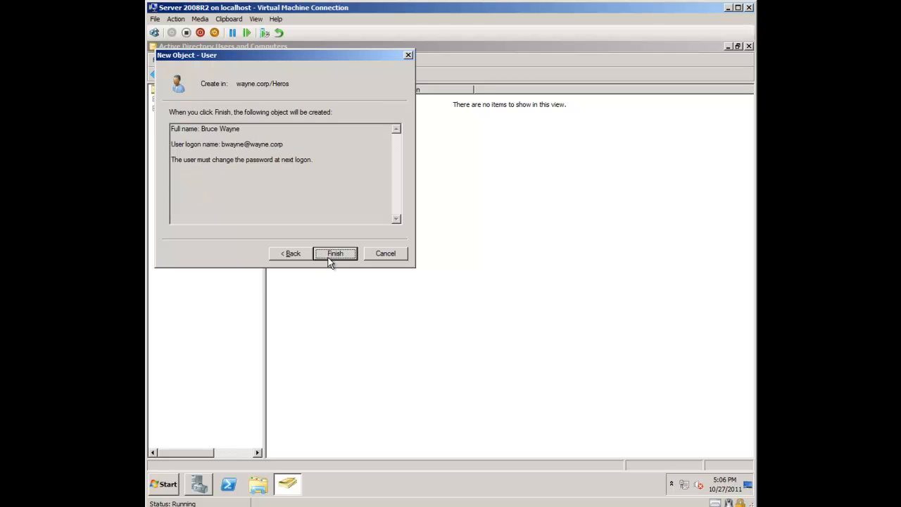
left_click(331, 255)
left_click(330, 262)
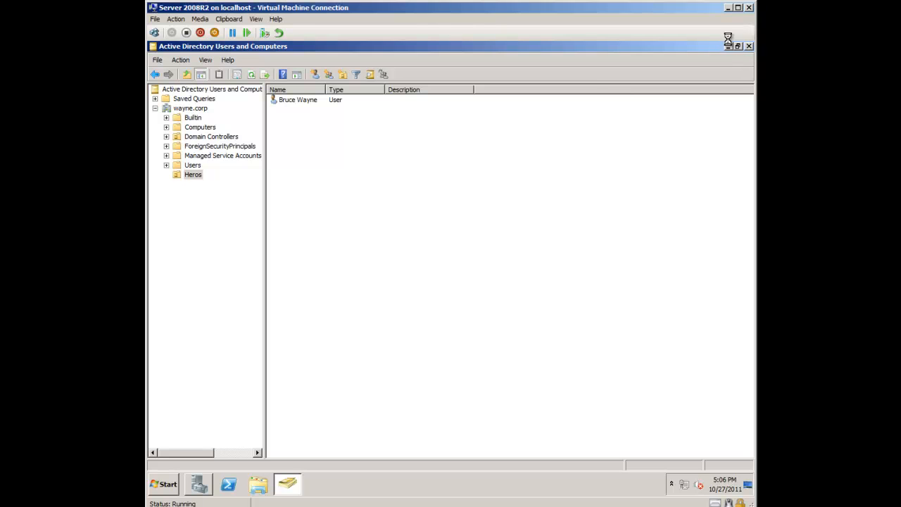
Step: Close Active Directory Users and Computers and Server Manager
left_click(748, 46)
left_click(746, 49)
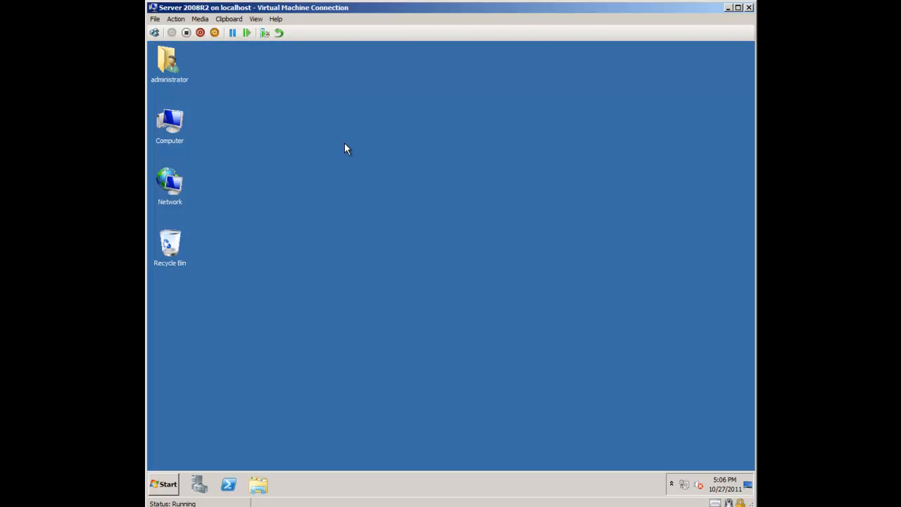